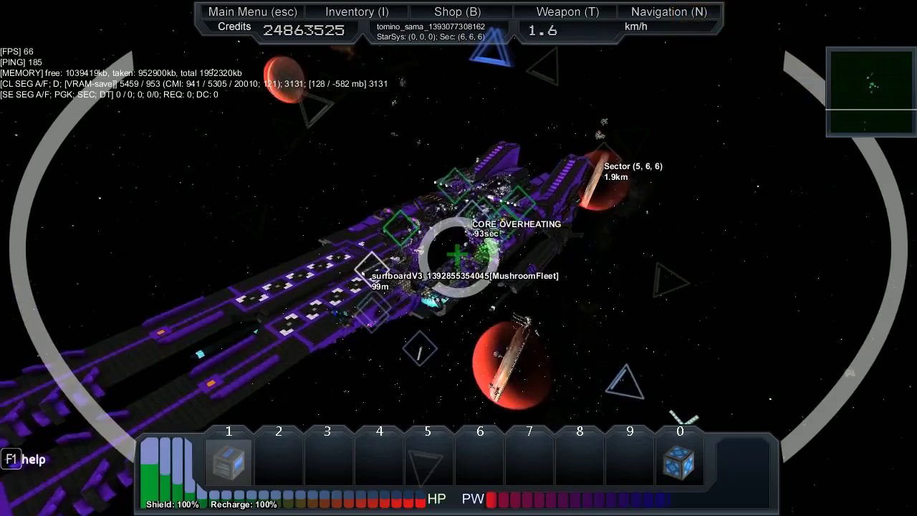
Select the new hotbar slot 1 weapon and fire it at surfboardV3.
key(1)
click(458, 258)
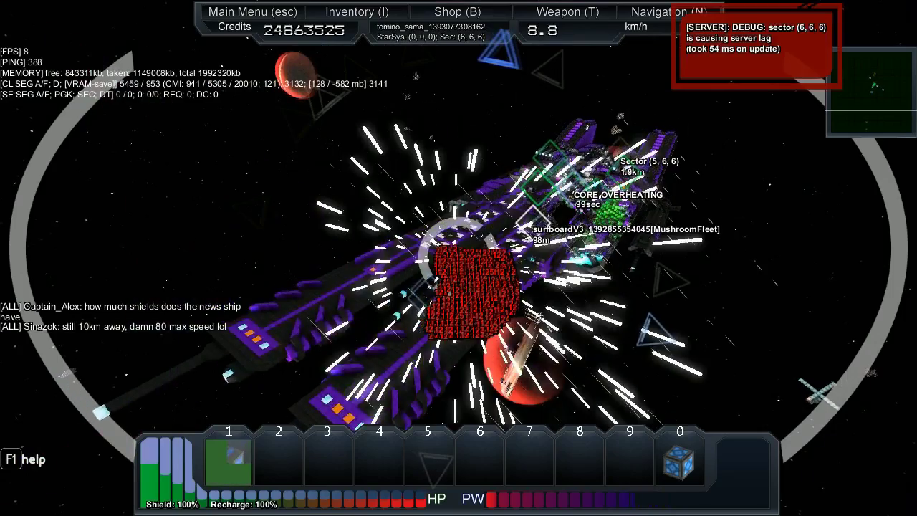
Cease fire on surfboardV3 and bring up the chat box.
key(1)
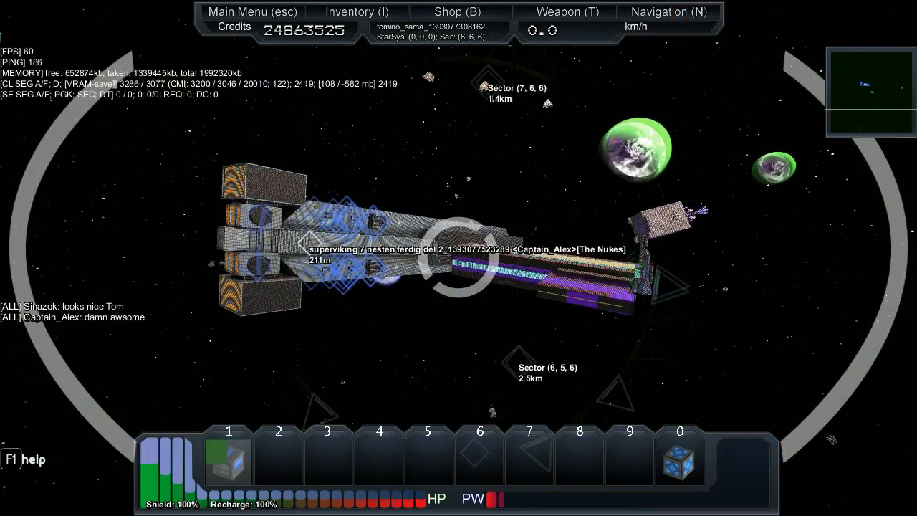
key(Return)
text(/f)
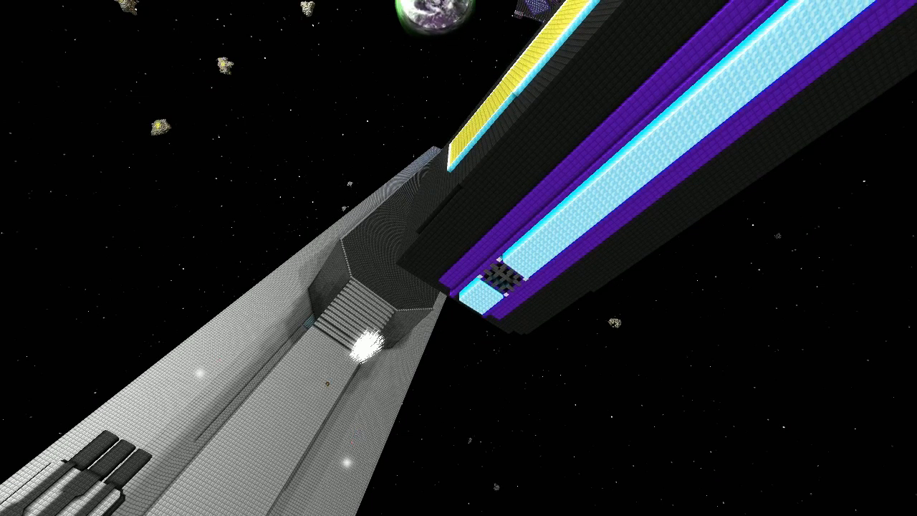
Restore the HUD and open fire on the SHOOT ME target.
key(Tab)
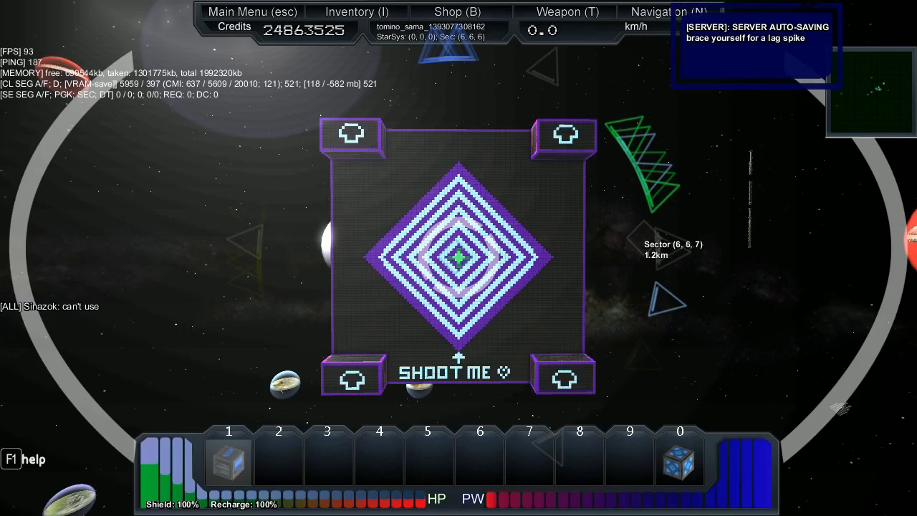
click(458, 258)
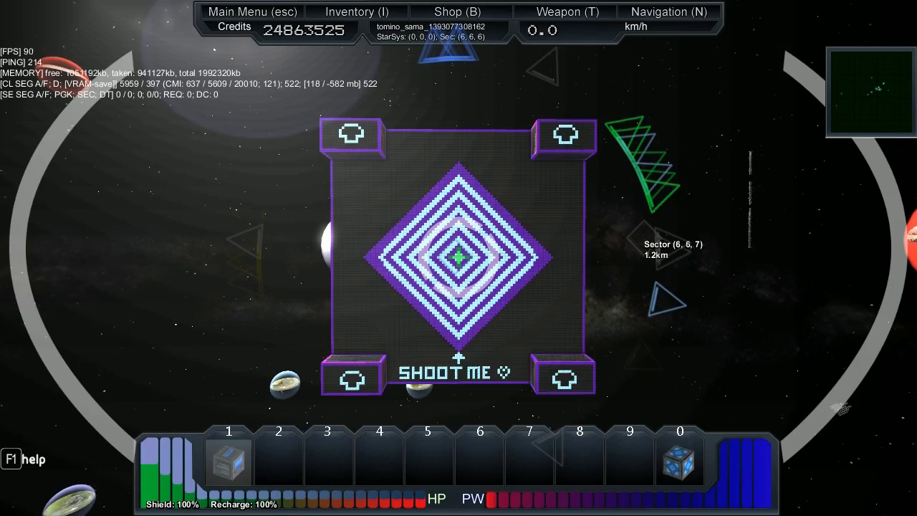
Fire repeated slot 1 volleys into the SHOOT ME target's diamond bullseye.
click(458, 258)
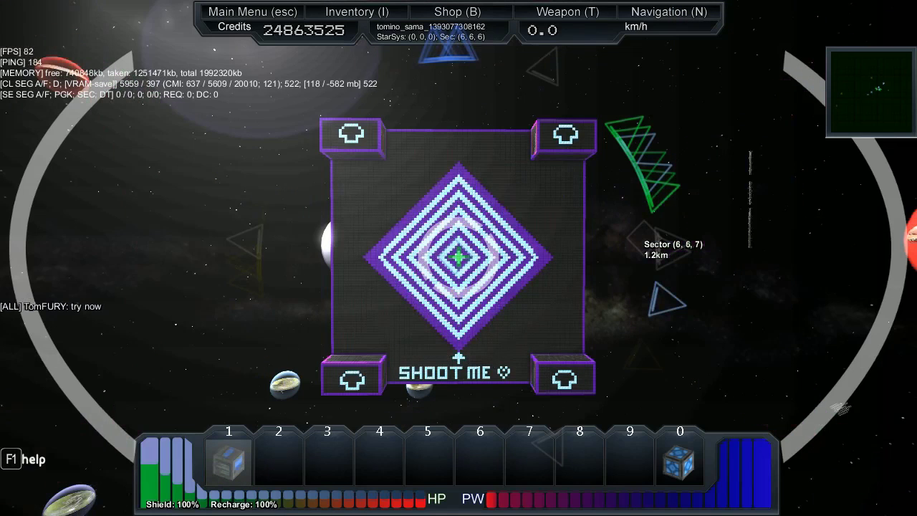
click(458, 258)
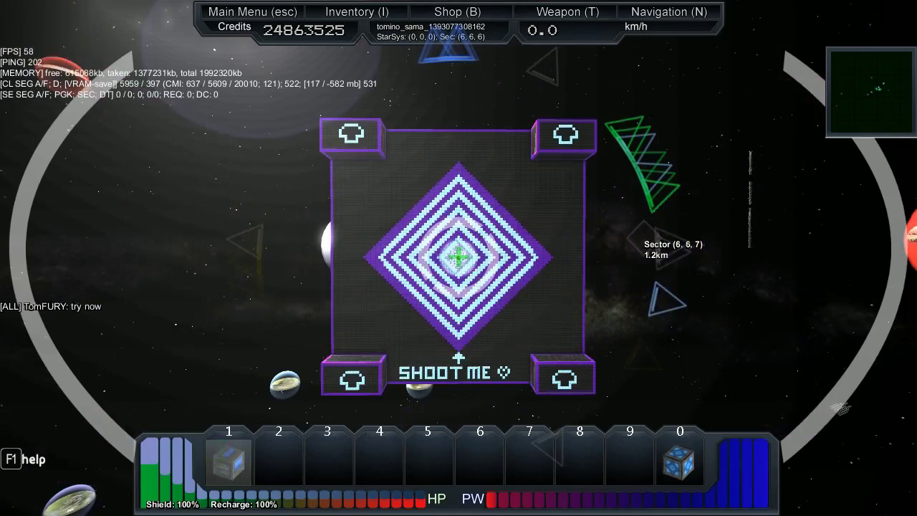
click(458, 258)
click(458, 258)
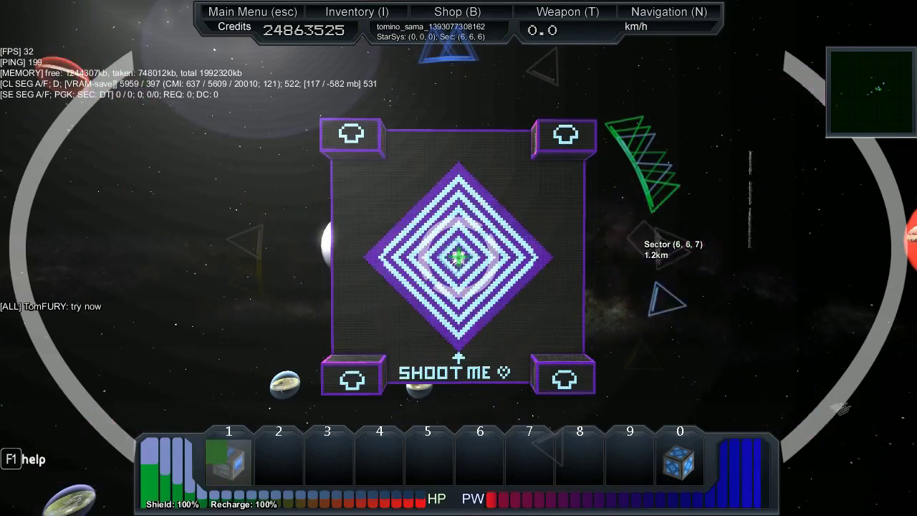
click(458, 258)
click(458, 258)
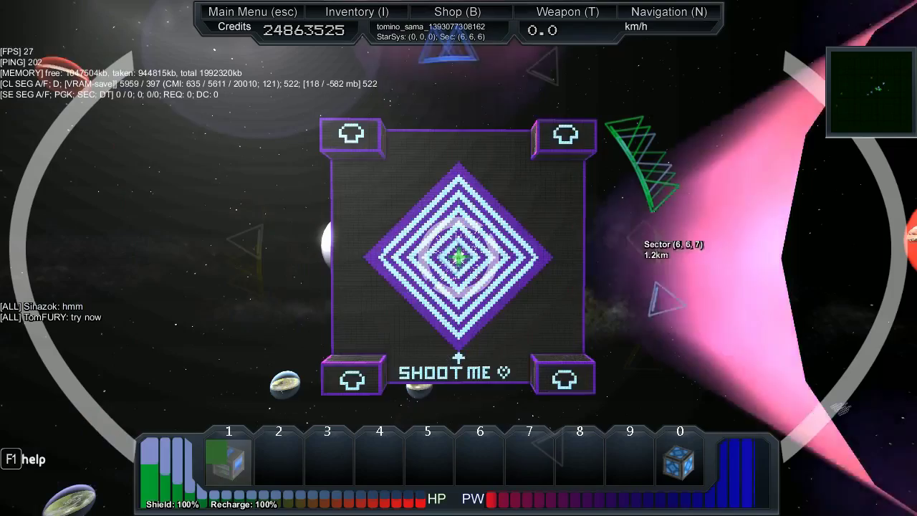
click(458, 258)
click(458, 258)
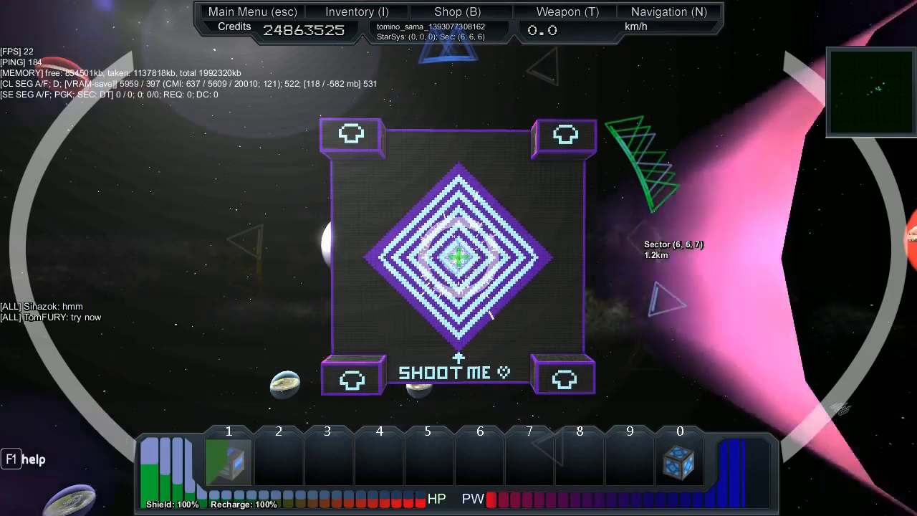
click(458, 258)
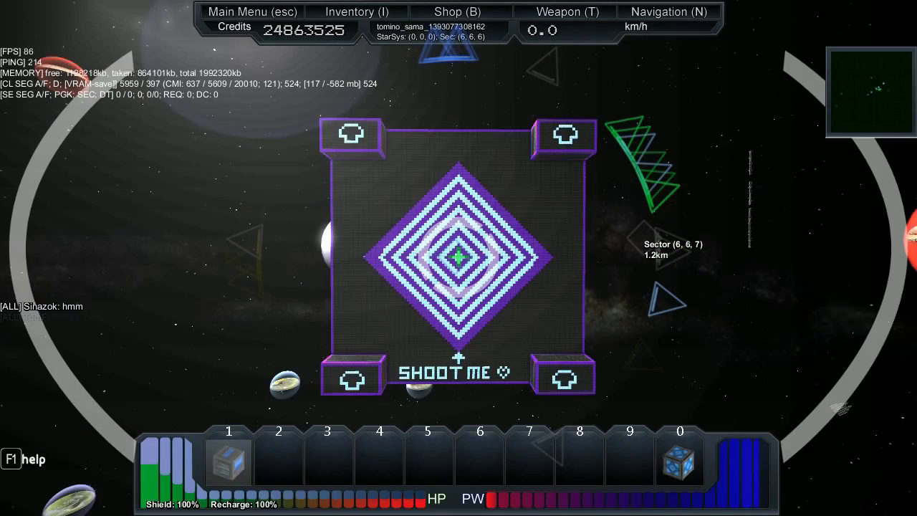
click(459, 257)
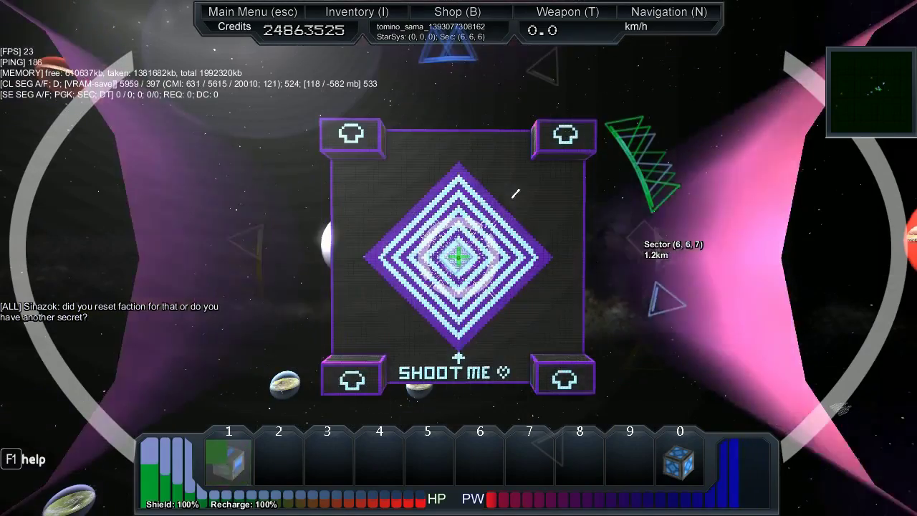
click(458, 258)
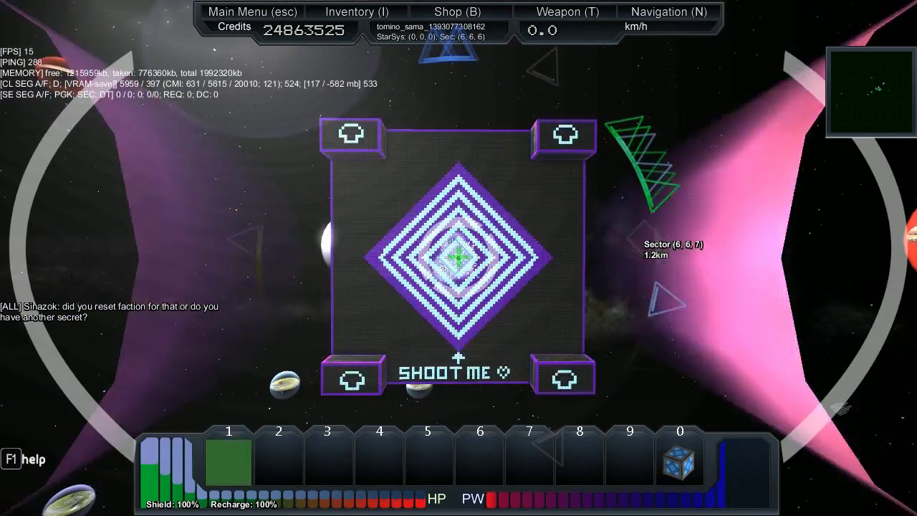
Keep up a rapid barrage of bursts on the SHOOT ME target.
click(459, 257)
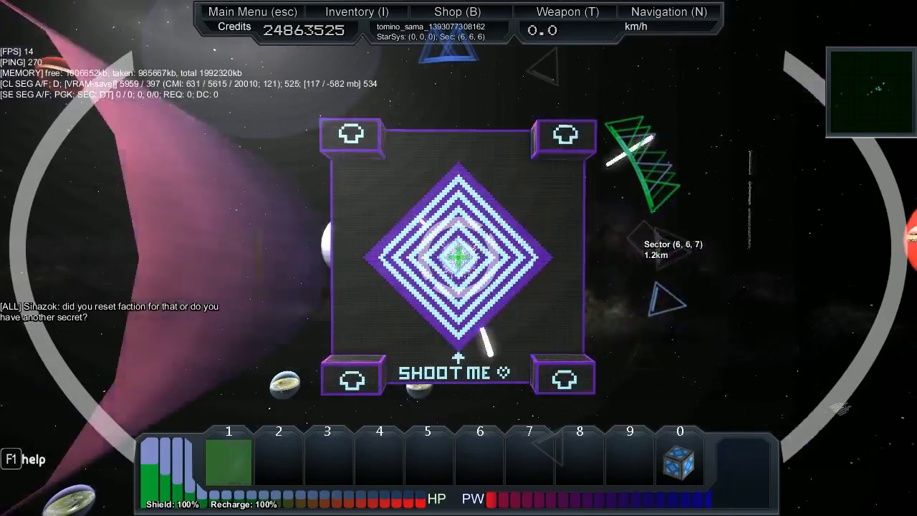
click(459, 258)
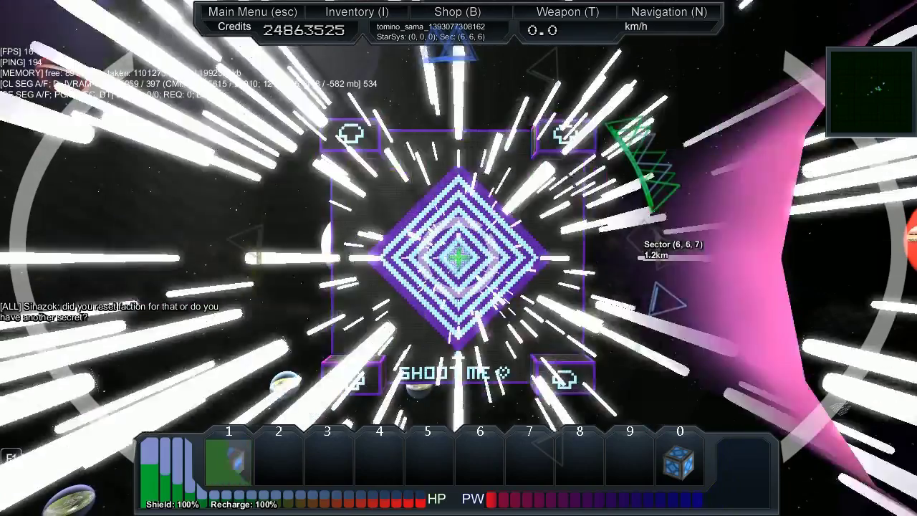
click(458, 258)
click(458, 258)
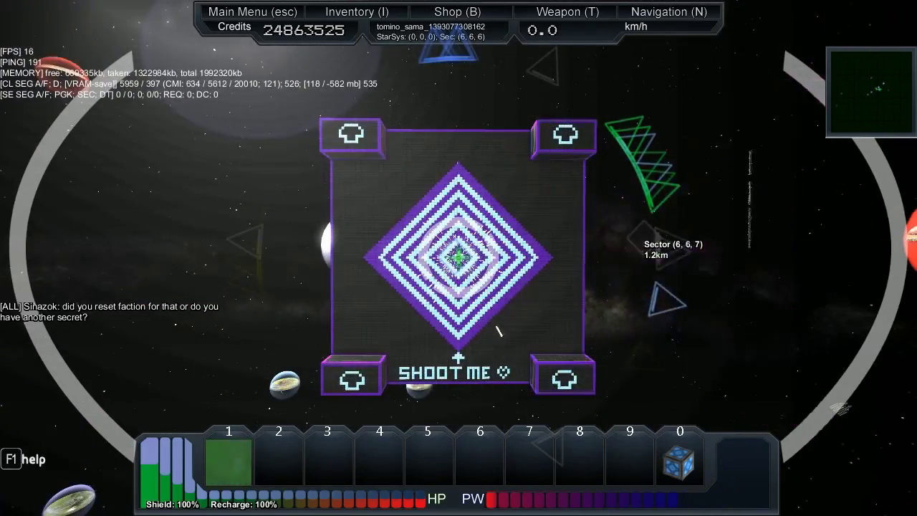
click(459, 258)
click(458, 258)
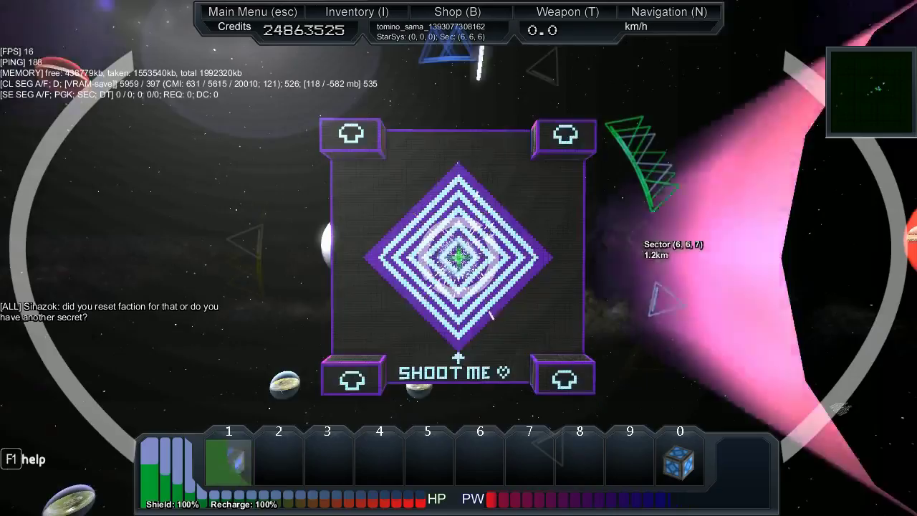
click(458, 258)
click(458, 258)
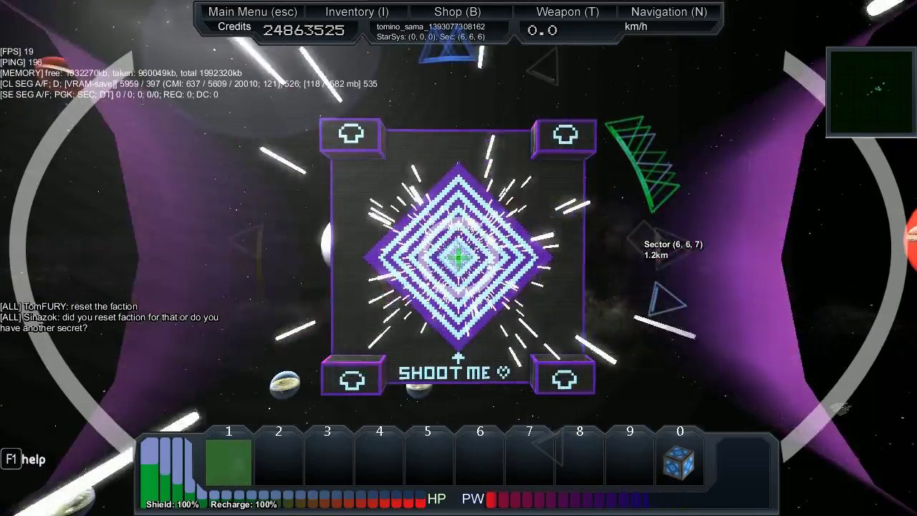
click(458, 257)
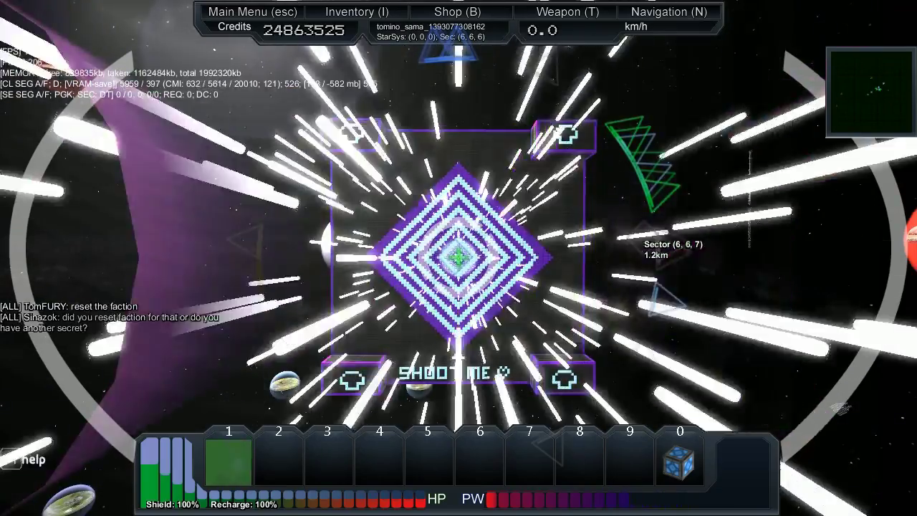
click(458, 258)
click(458, 258)
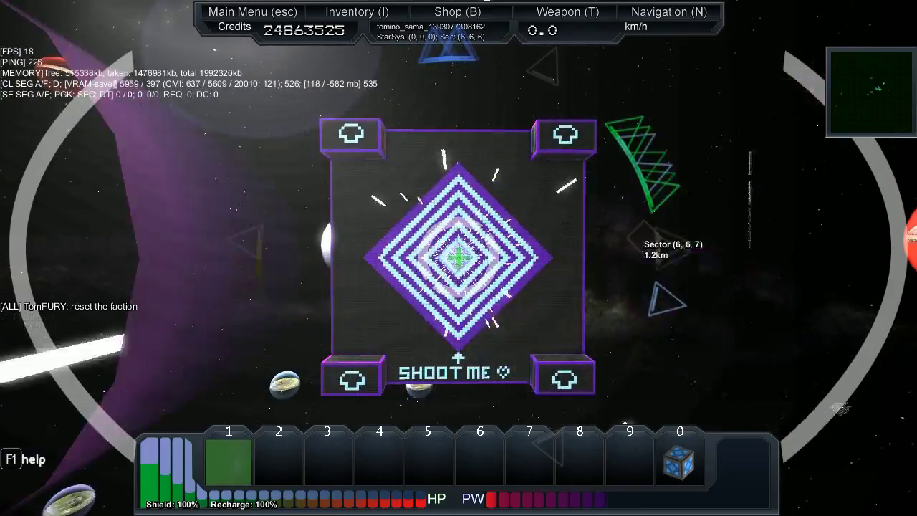
click(458, 257)
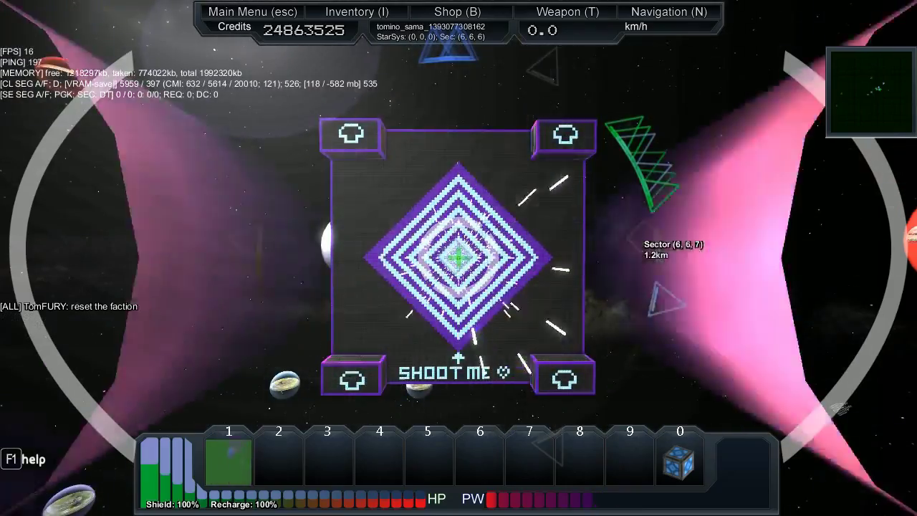
click(458, 258)
click(458, 257)
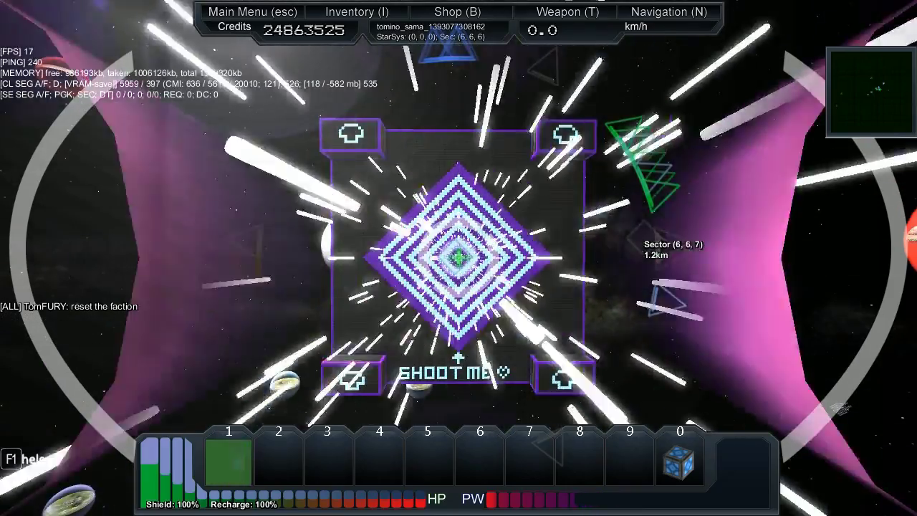
click(458, 258)
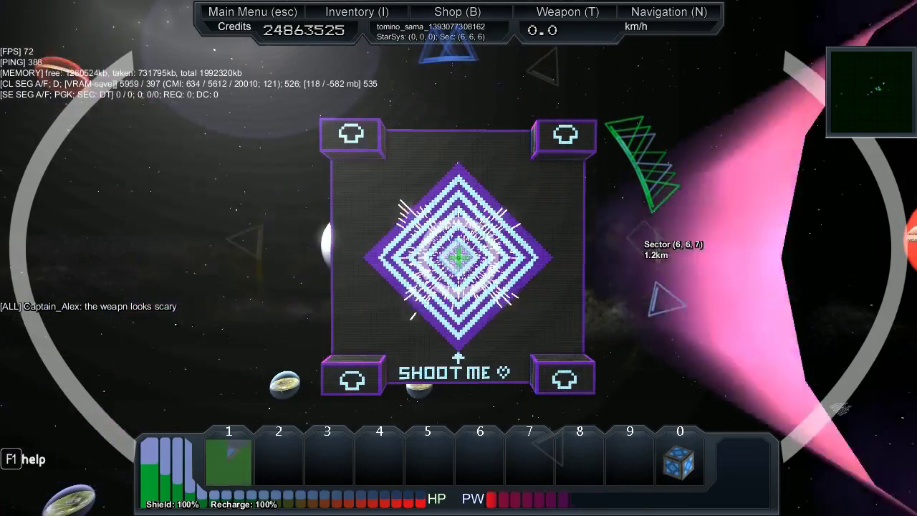
click(458, 257)
click(458, 258)
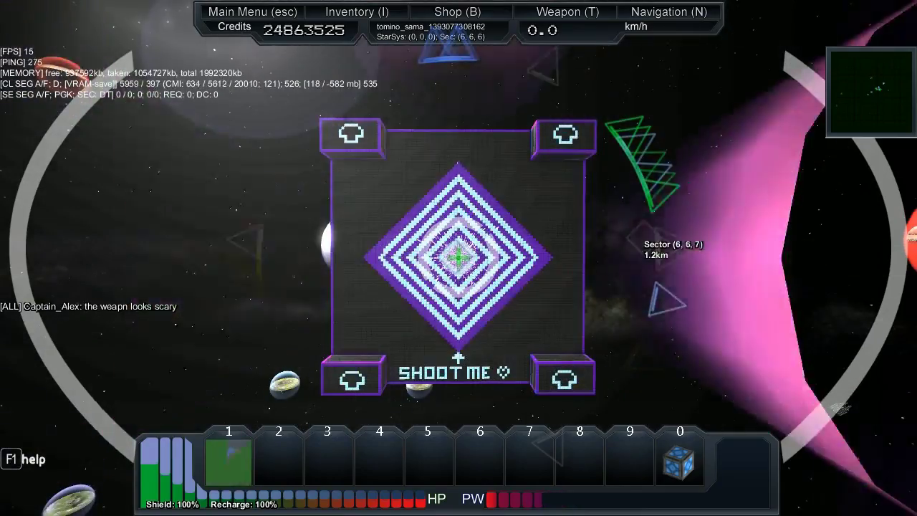
click(458, 258)
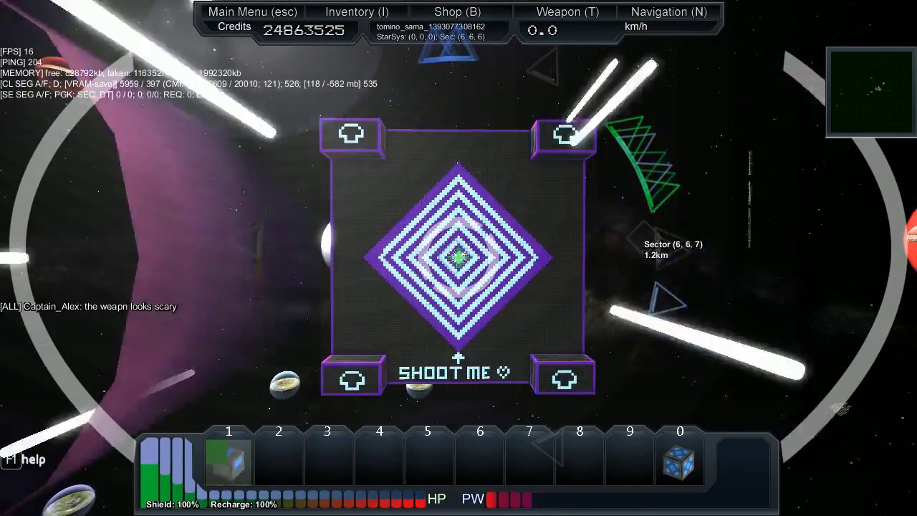
click(458, 258)
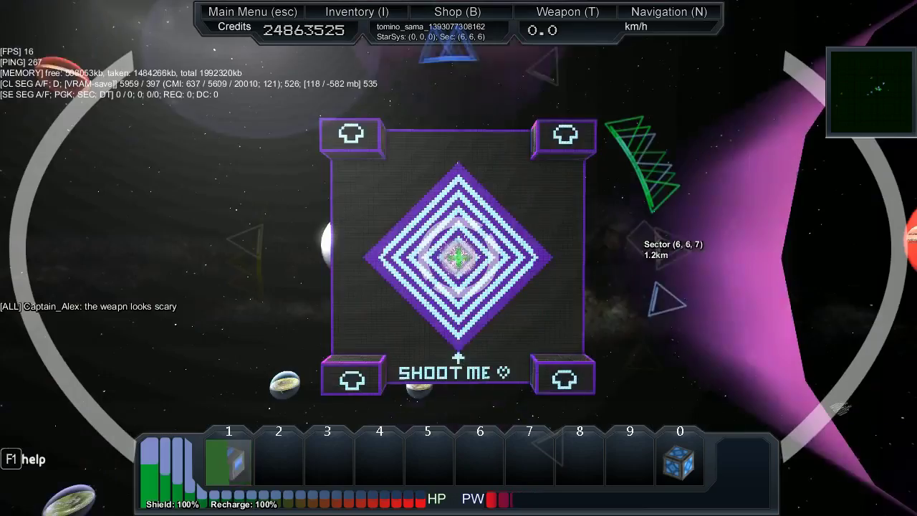
click(458, 258)
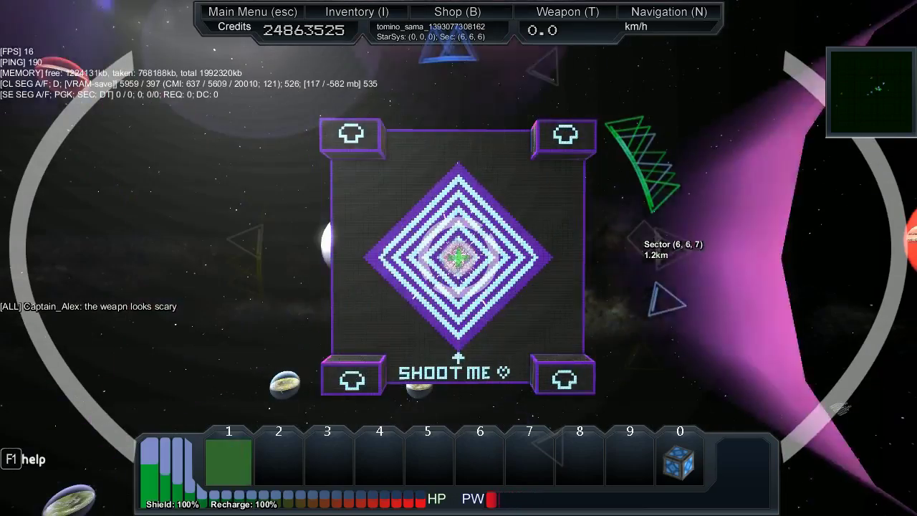
click(459, 258)
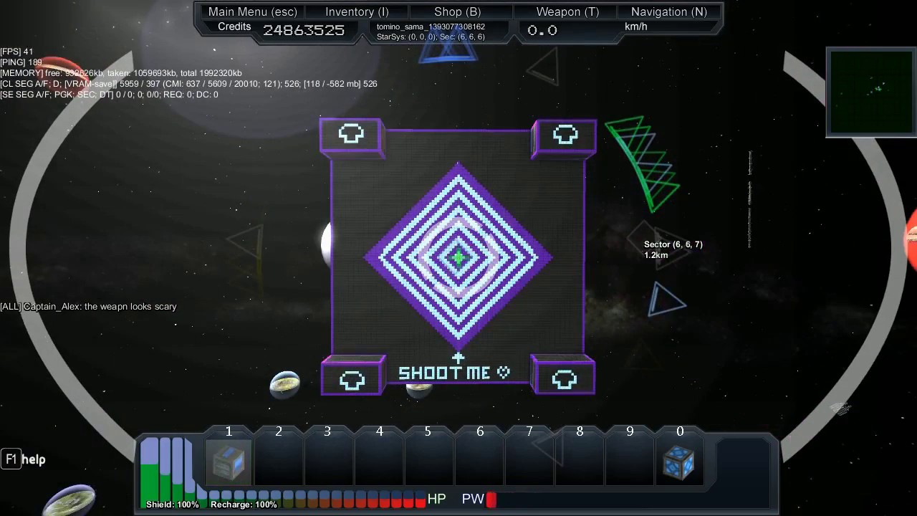
Hammer the target's diamond centre with continued fire to wear down its shields.
click(458, 257)
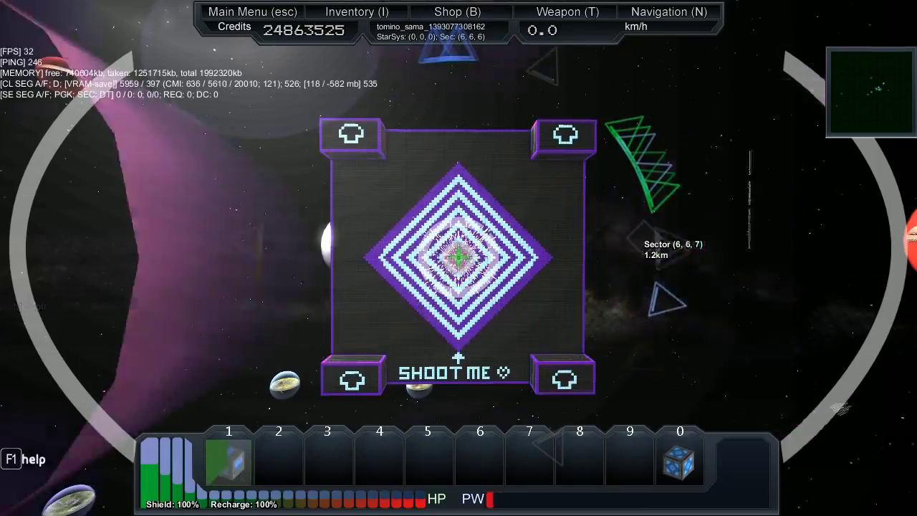
click(459, 258)
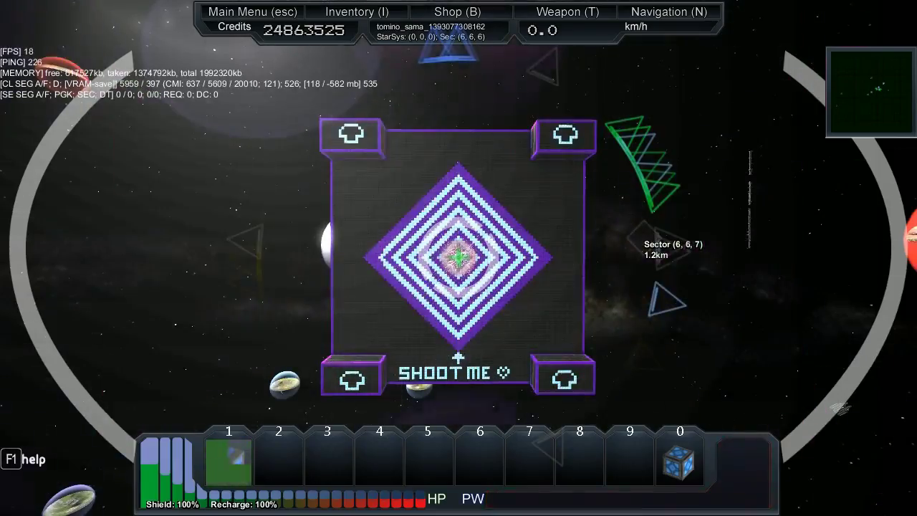
click(458, 258)
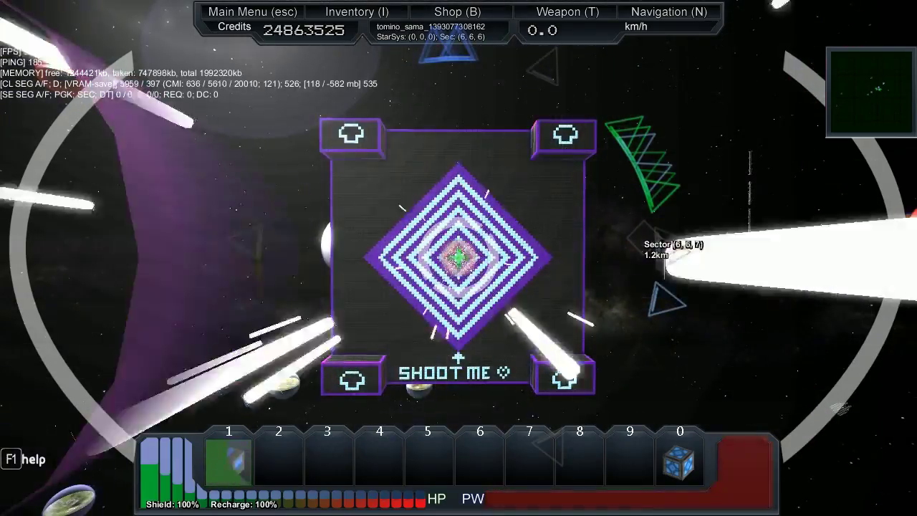
click(458, 258)
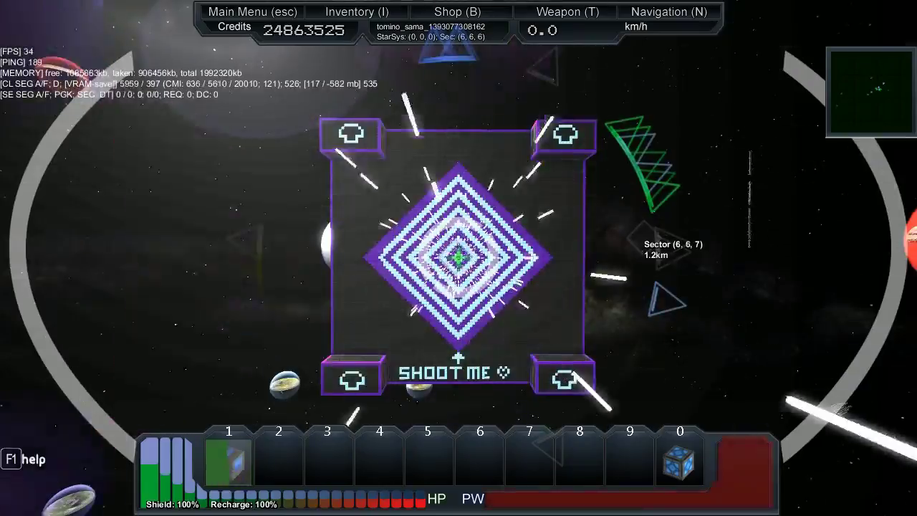
click(459, 258)
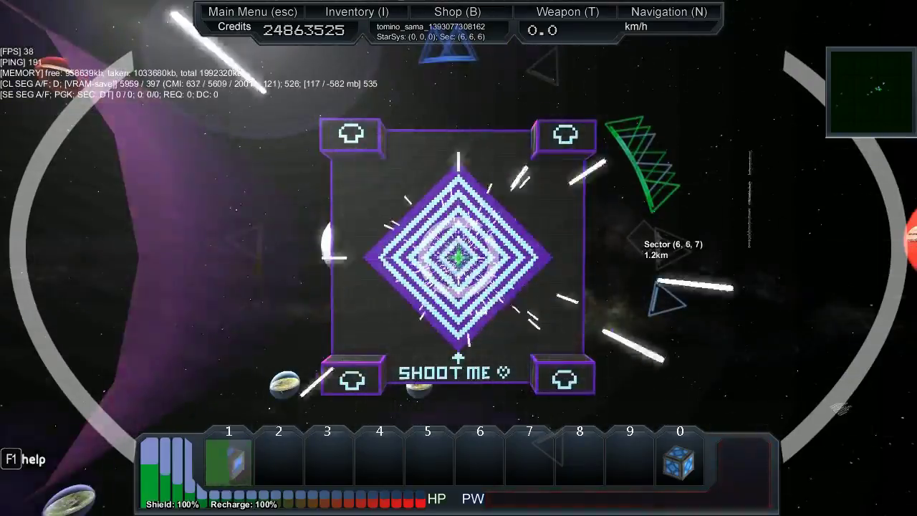
click(459, 258)
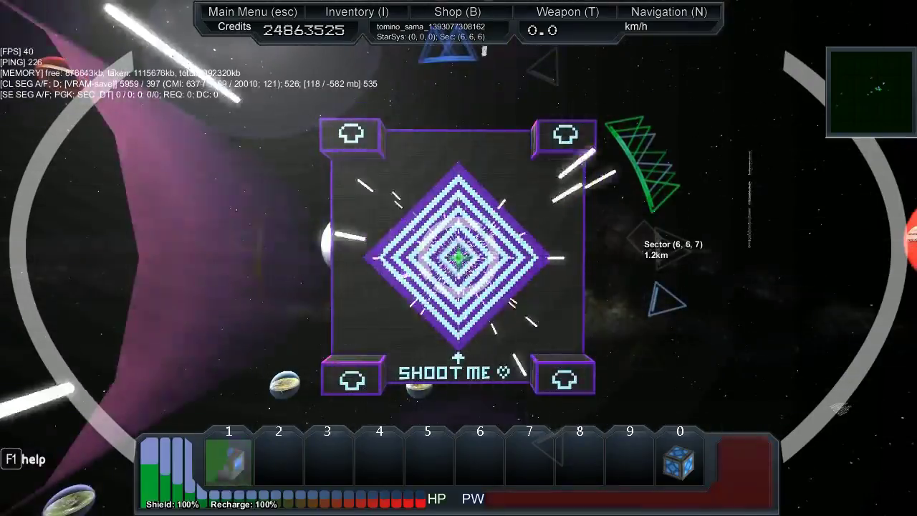
click(459, 258)
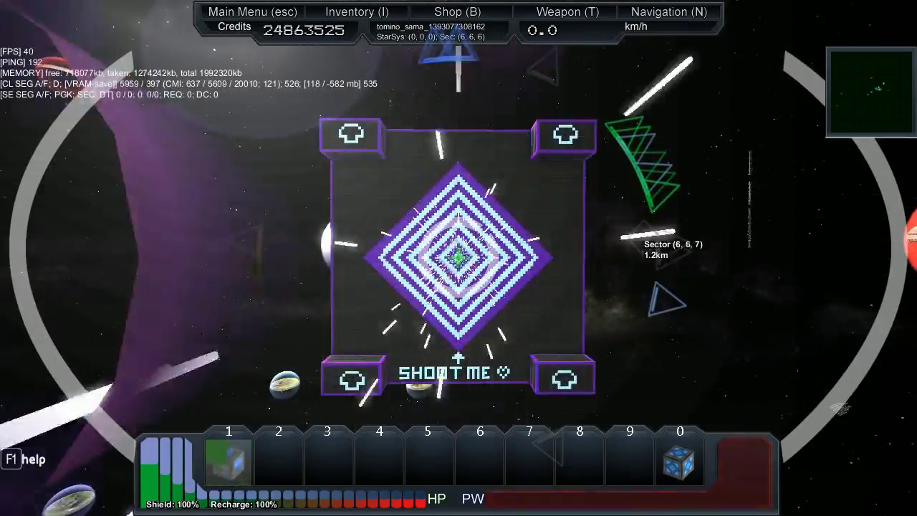
click(459, 258)
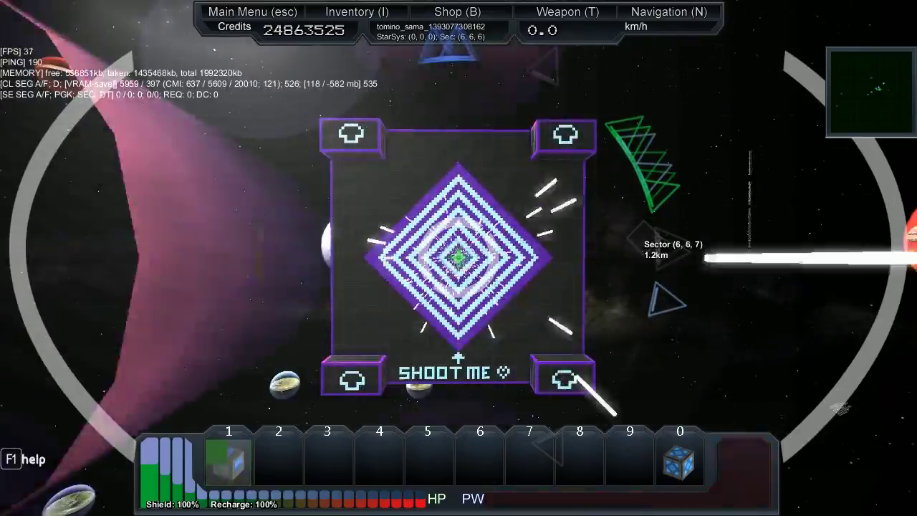
click(458, 258)
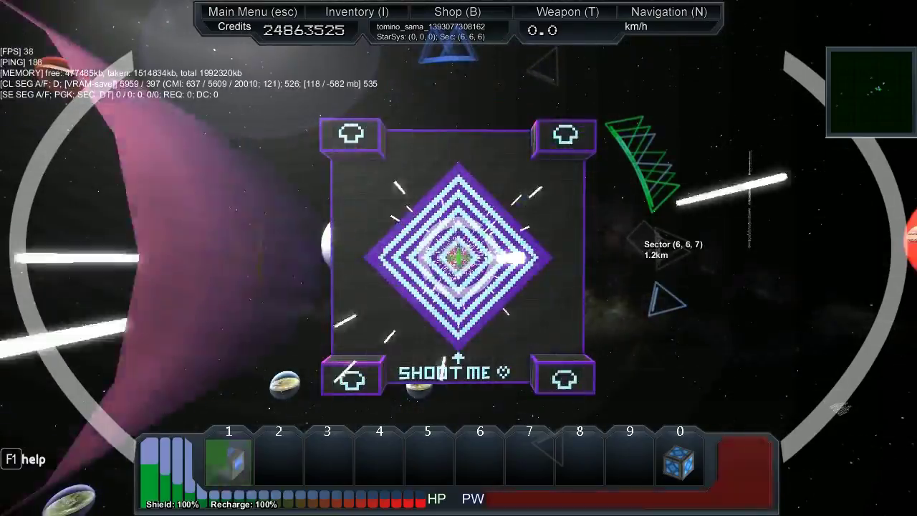
click(458, 257)
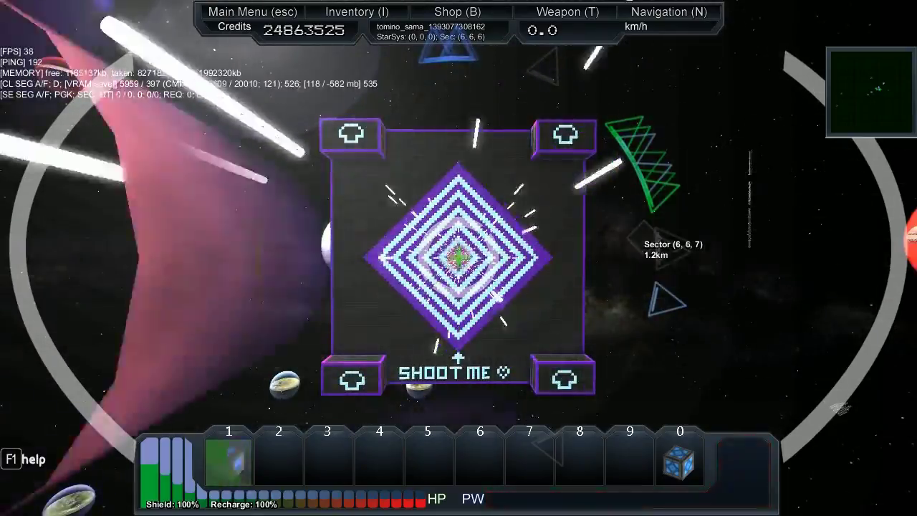
click(459, 258)
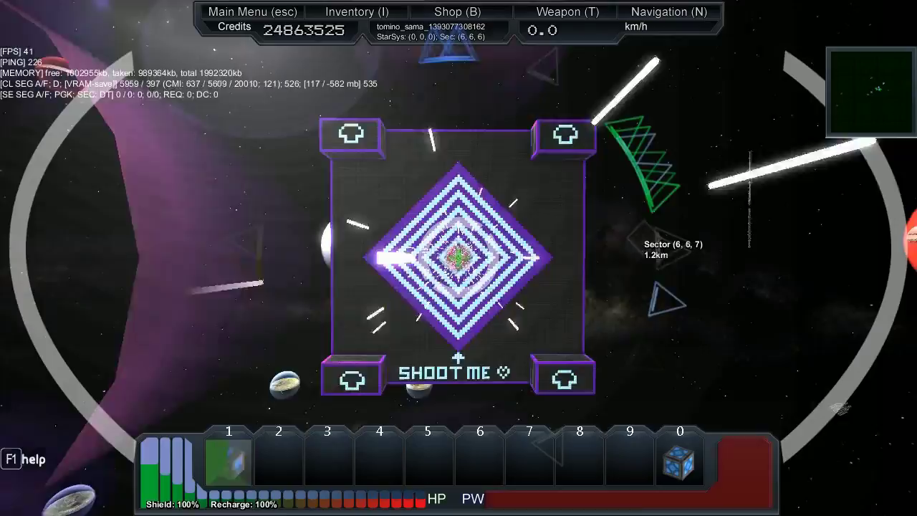
click(459, 258)
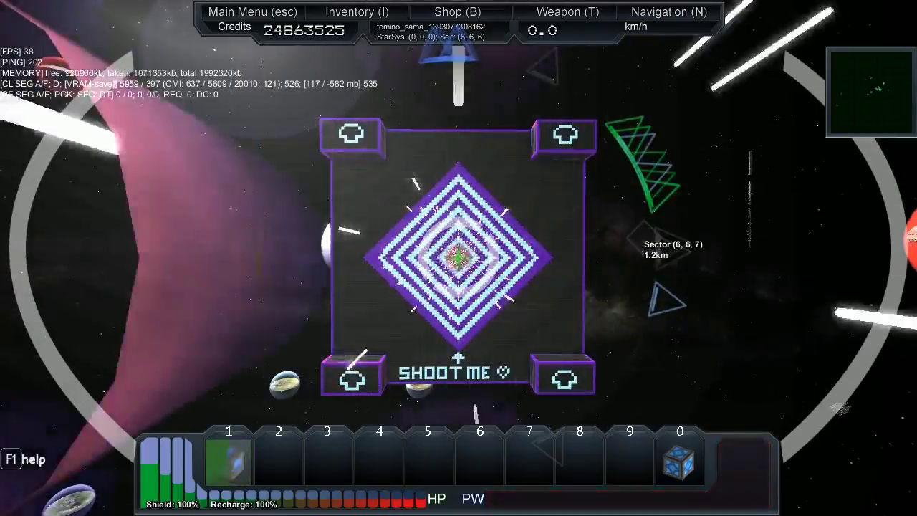
click(458, 257)
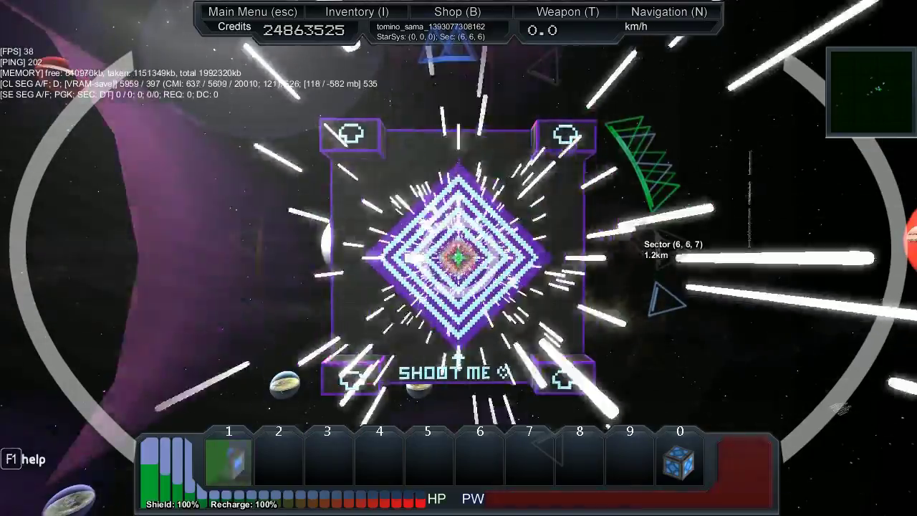
click(459, 258)
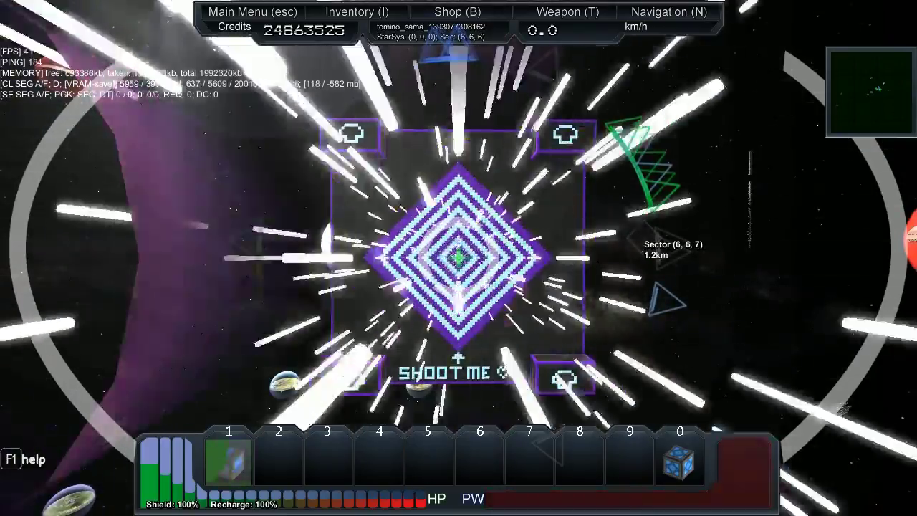
click(458, 257)
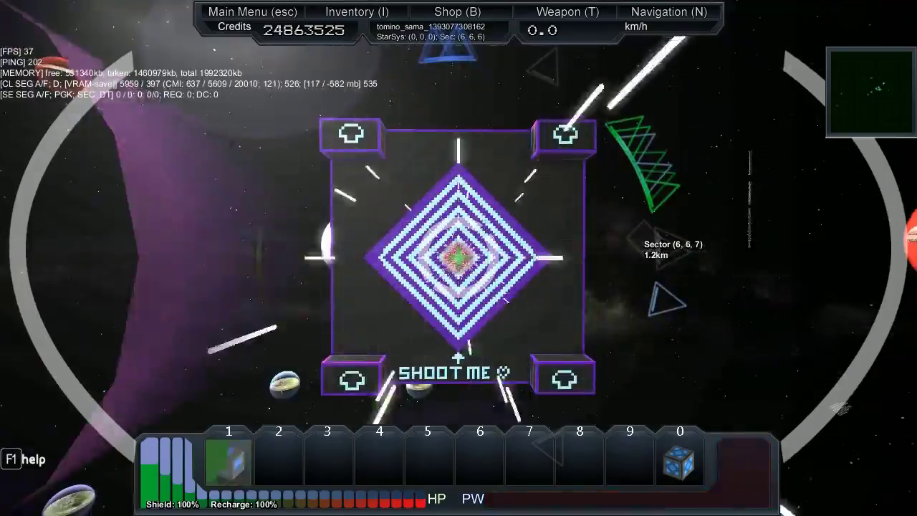
click(458, 257)
click(459, 258)
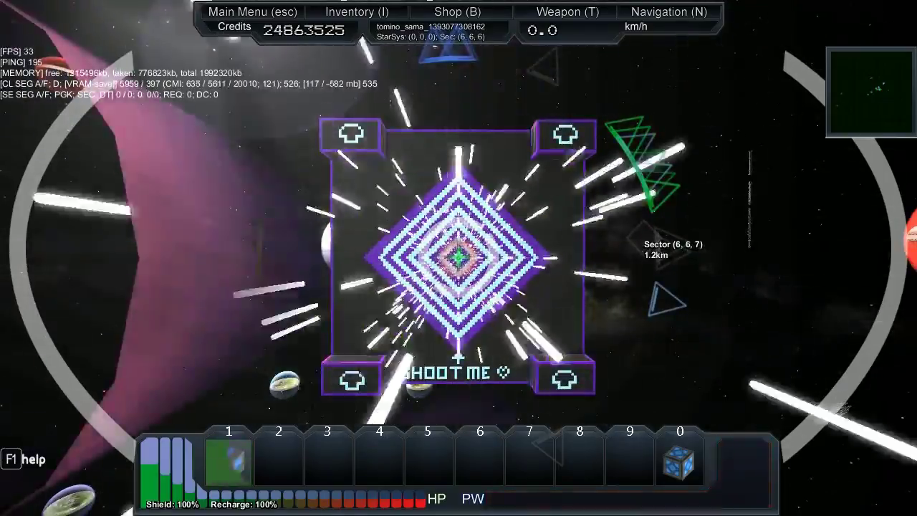
click(459, 258)
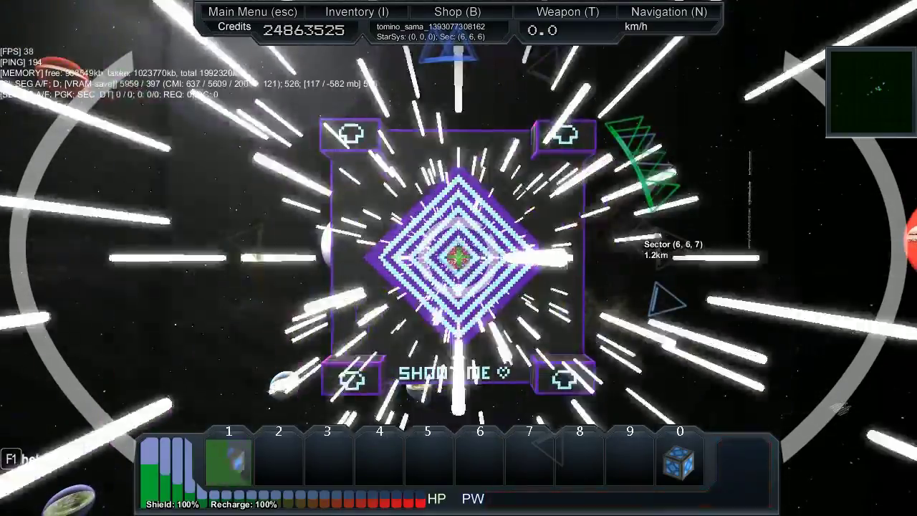
click(459, 257)
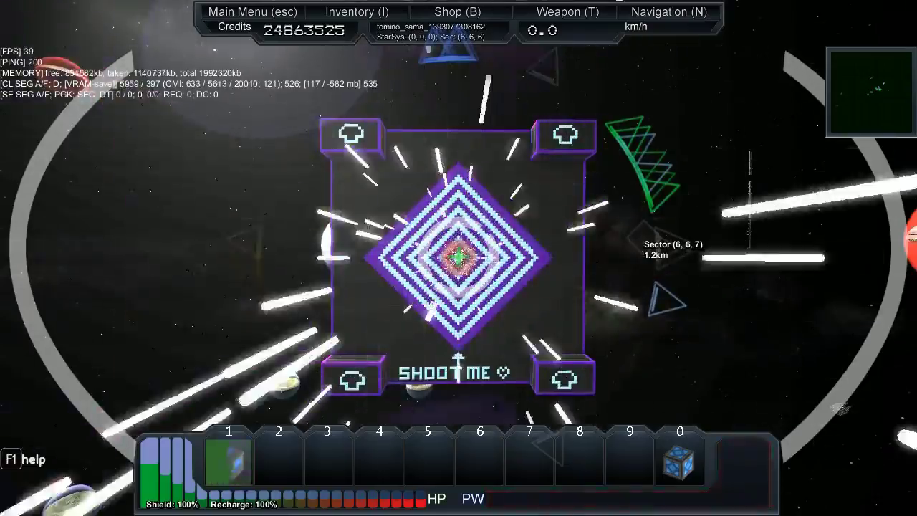
click(458, 258)
click(458, 258)
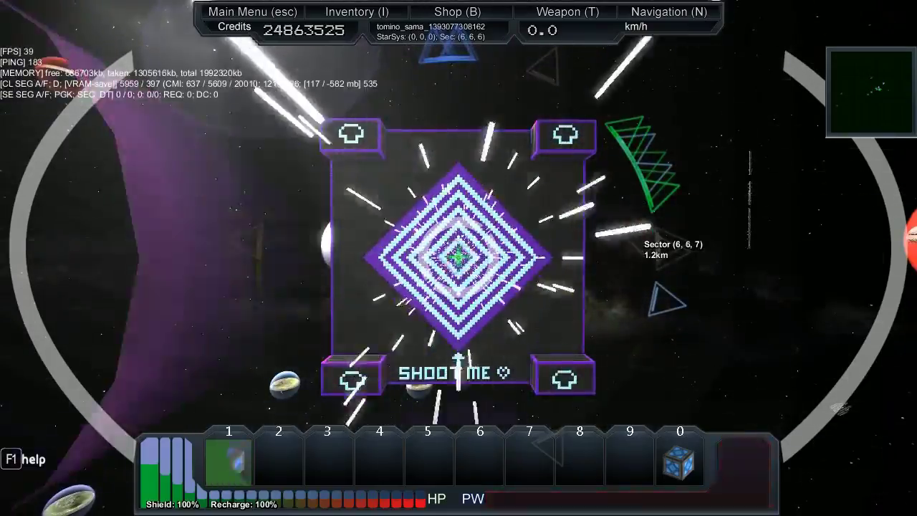
click(458, 257)
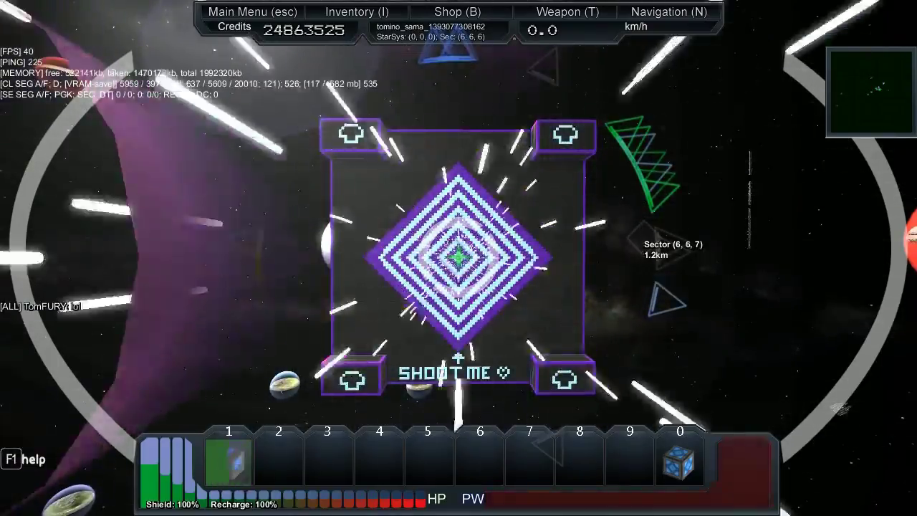
click(459, 258)
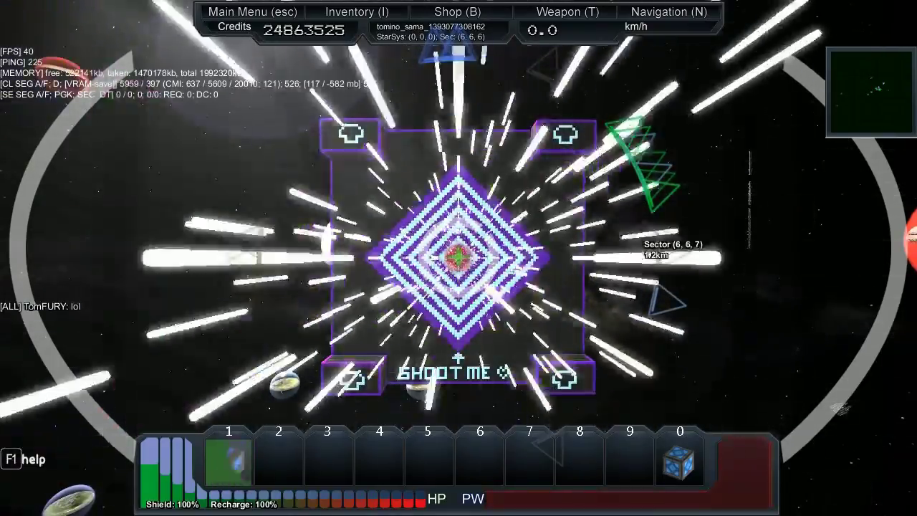
click(459, 258)
click(459, 258)
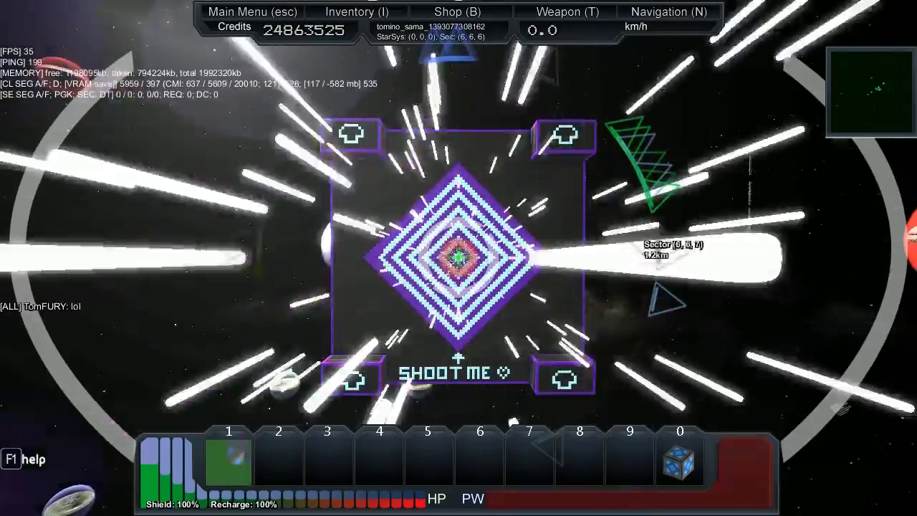
click(458, 258)
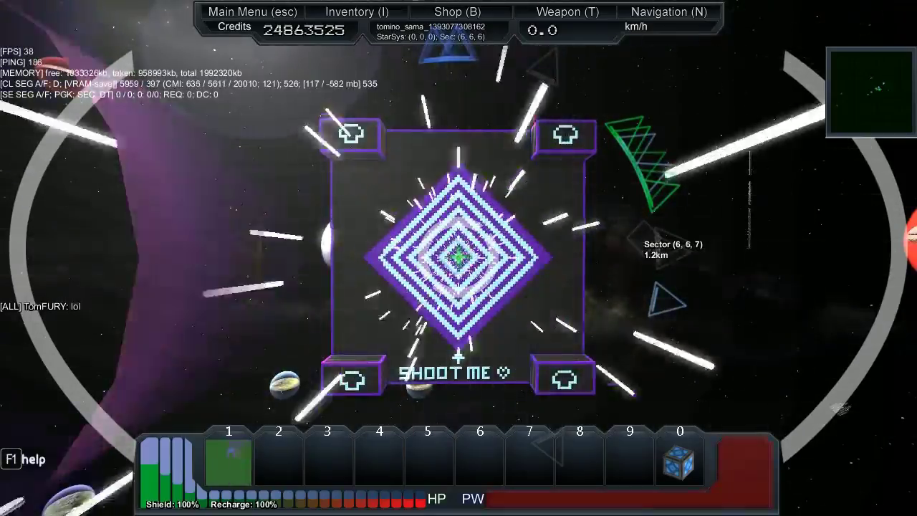
click(458, 257)
click(458, 257)
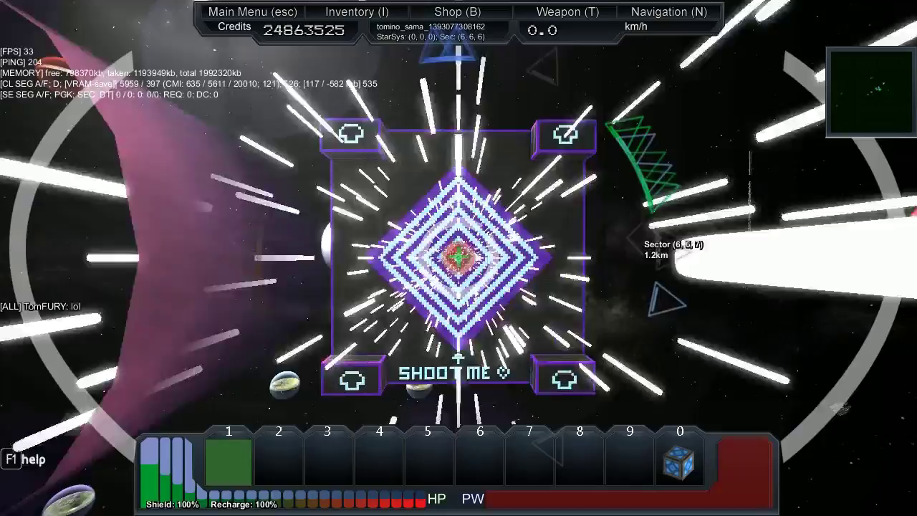
click(458, 258)
click(458, 258)
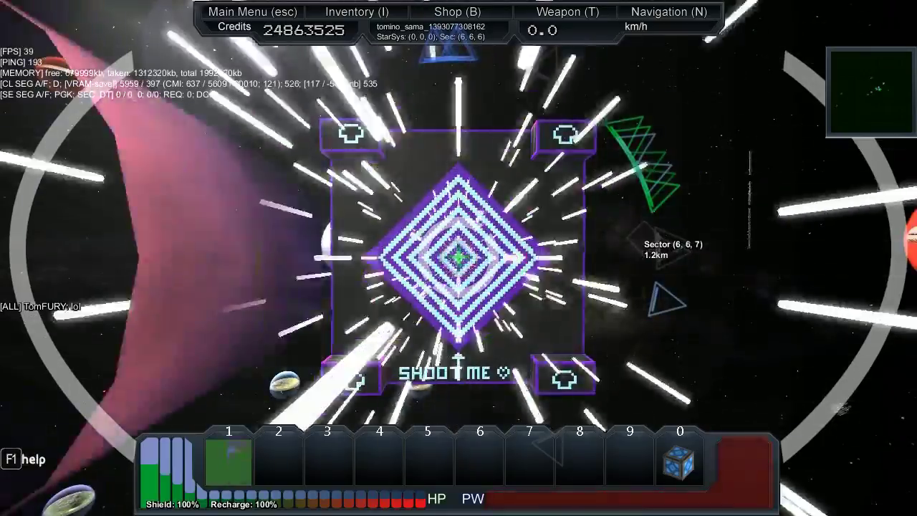
click(458, 258)
click(458, 258)
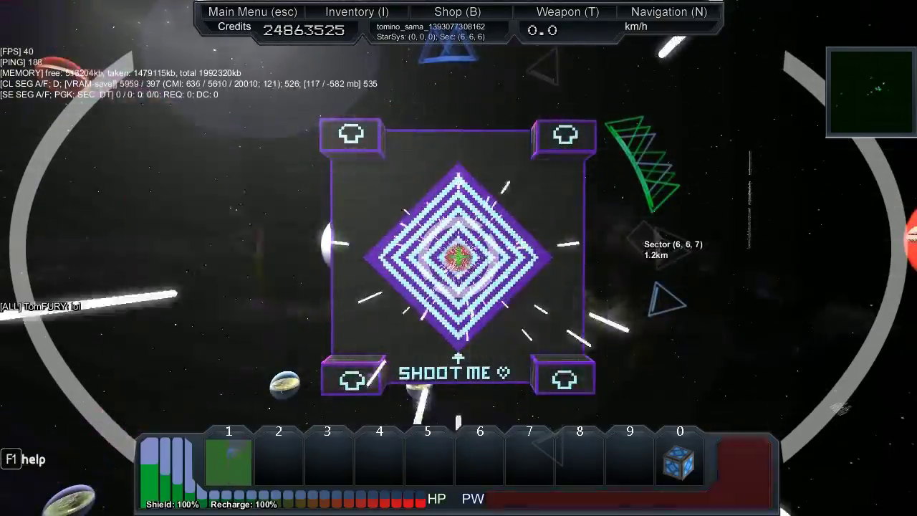
click(459, 258)
click(458, 257)
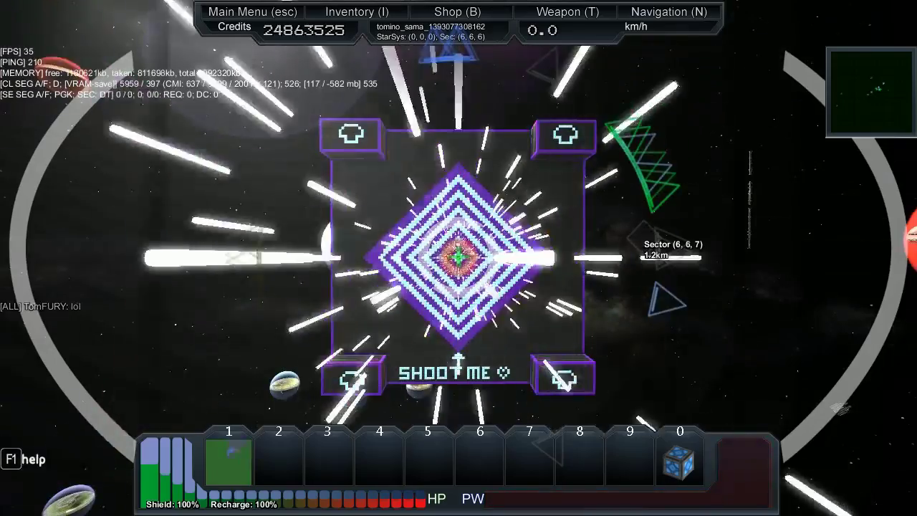
click(458, 258)
click(458, 258)
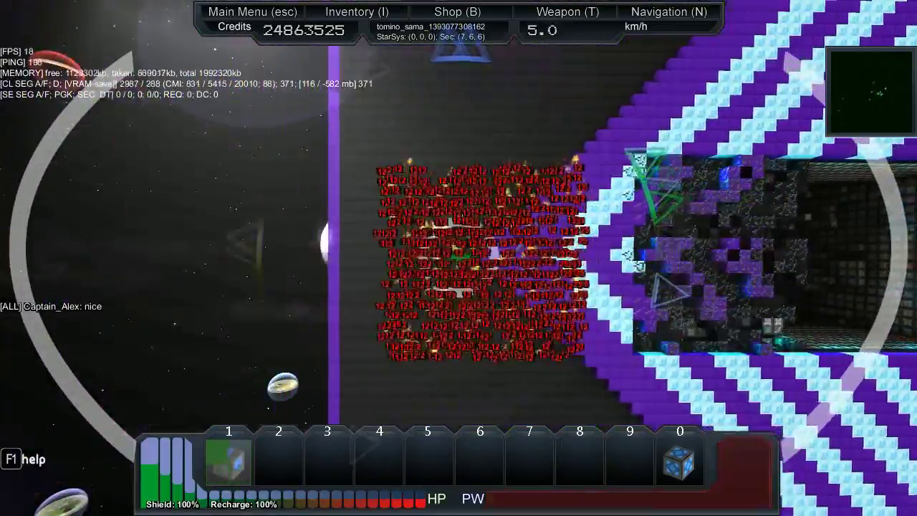
Fire into the breached SHOOT ME target face while pushing inside it.
click(459, 258)
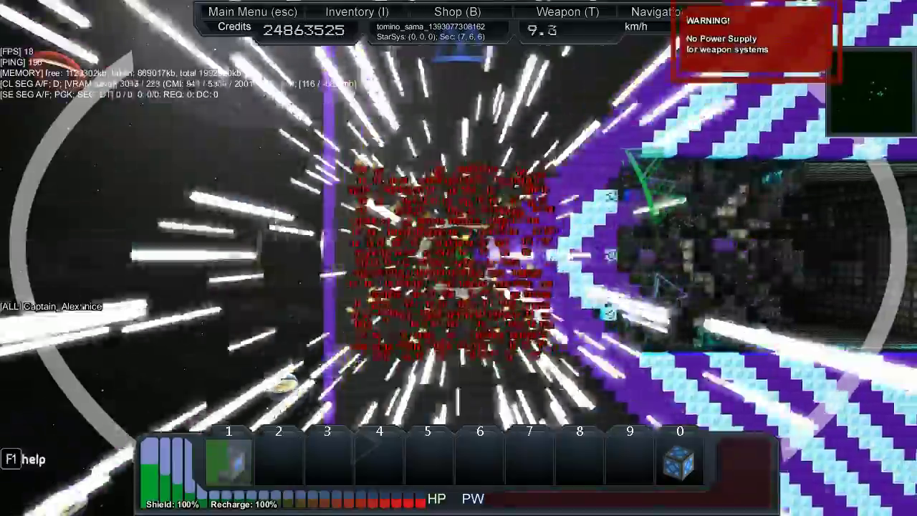